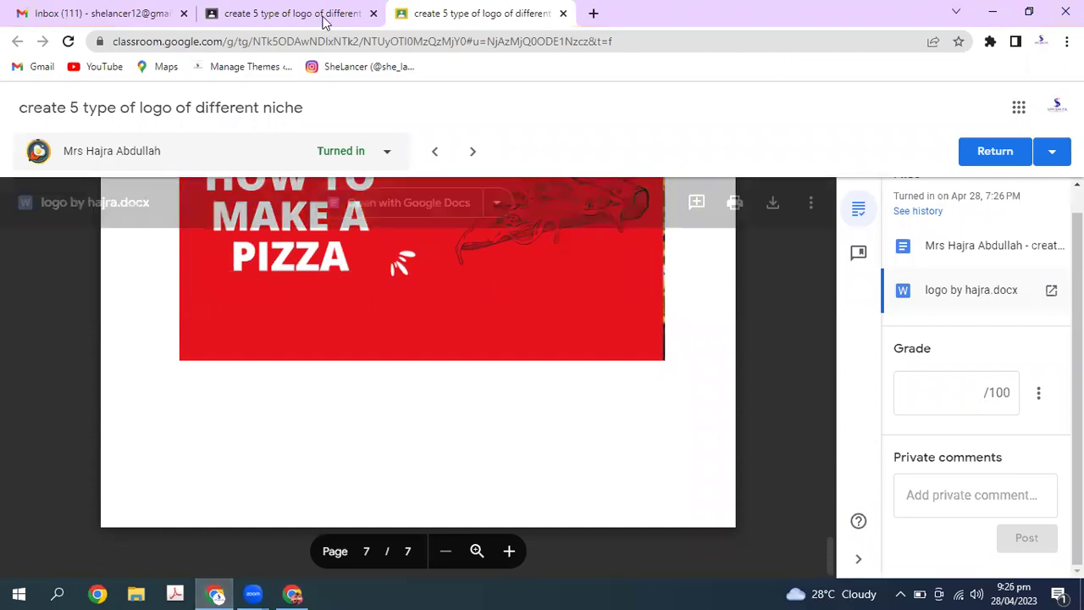
Step: Switch to the other Chrome window, search Google for canva in a new tab and open the Canva website
{"action": "left_click", "coordinate": [254, 12]}
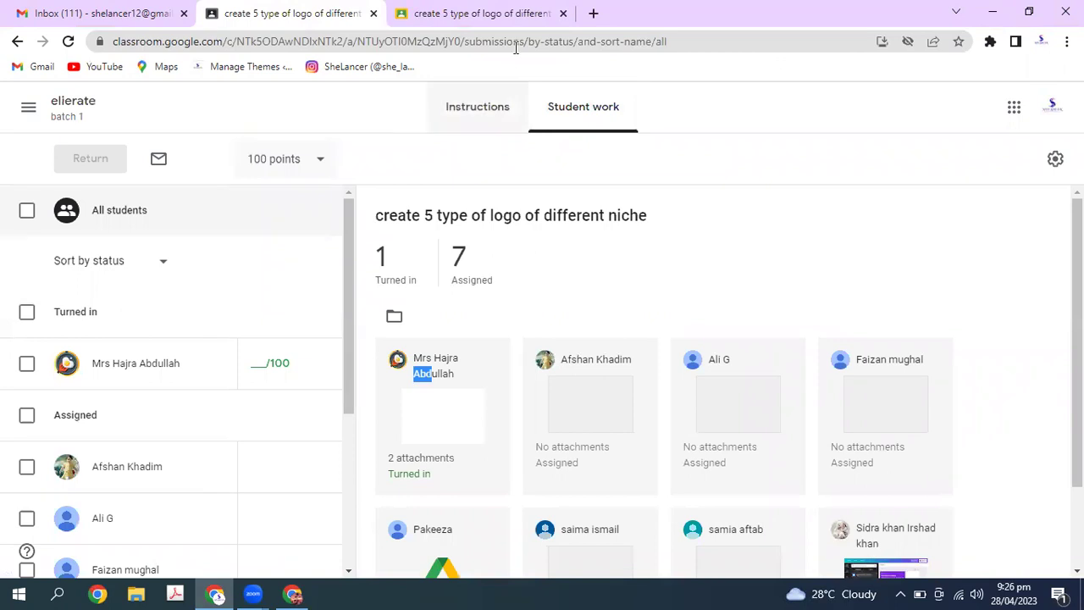
{"action": "left_click", "coordinate": [303, 592]}
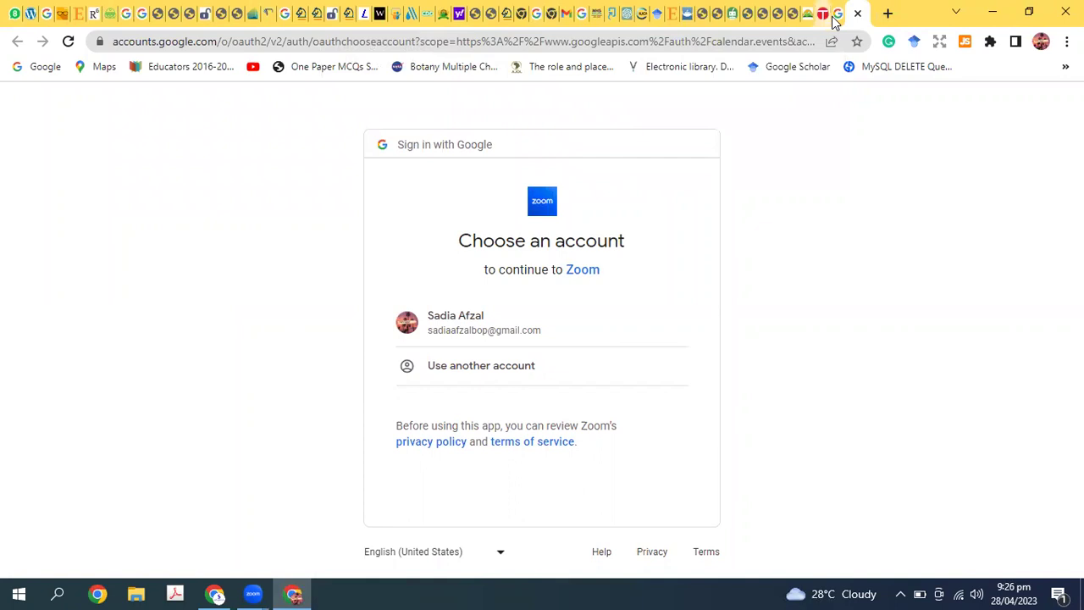
{"action": "left_click", "coordinate": [888, 13]}
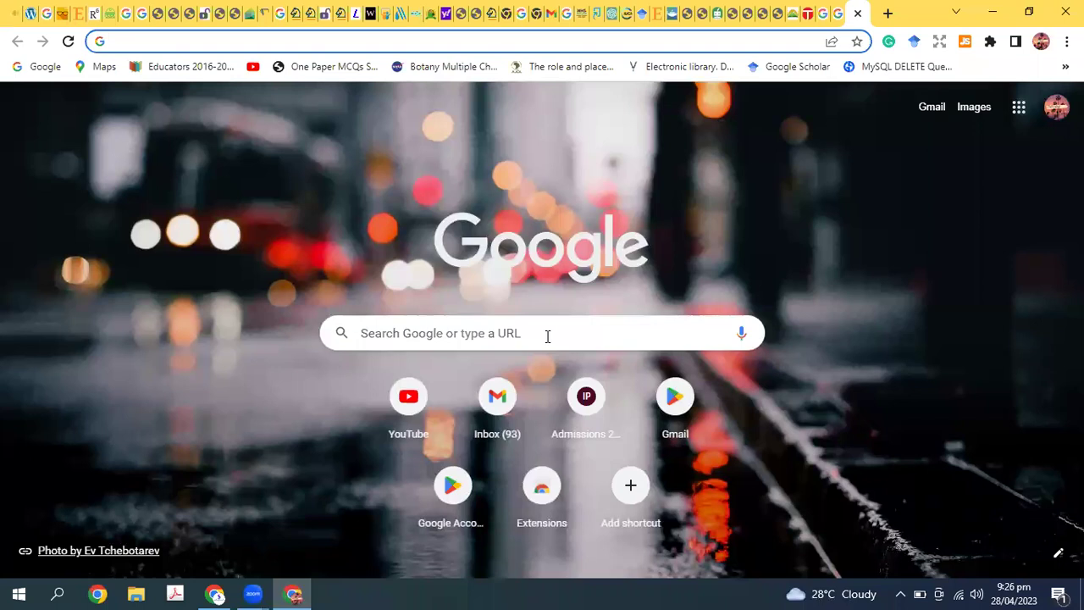
{"action": "left_click", "coordinate": [547, 336]}
{"action": "type", "text": "c"}
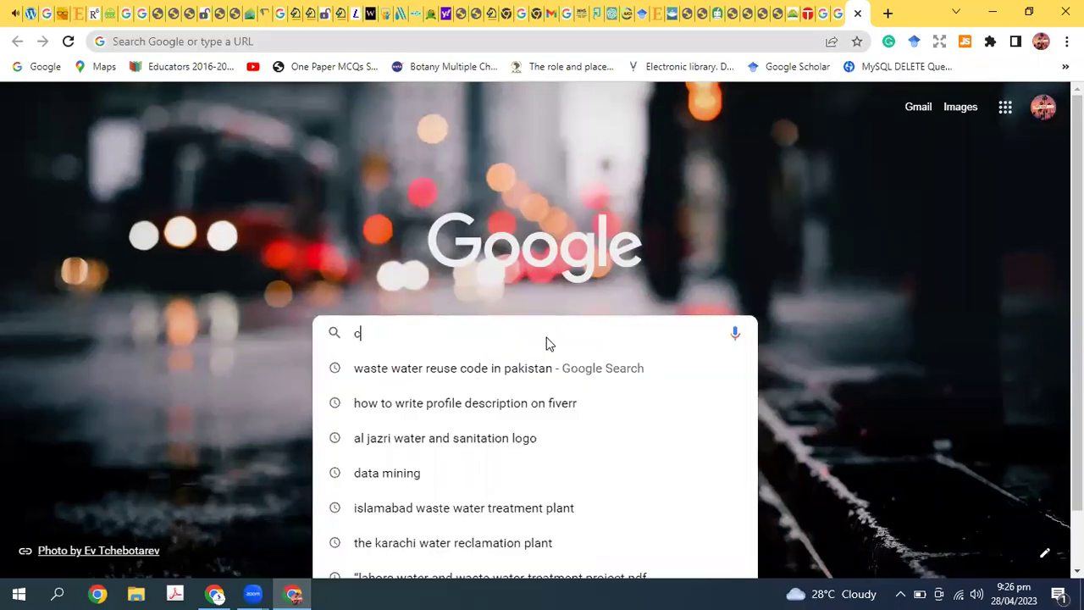
{"action": "type", "text": "anva"}
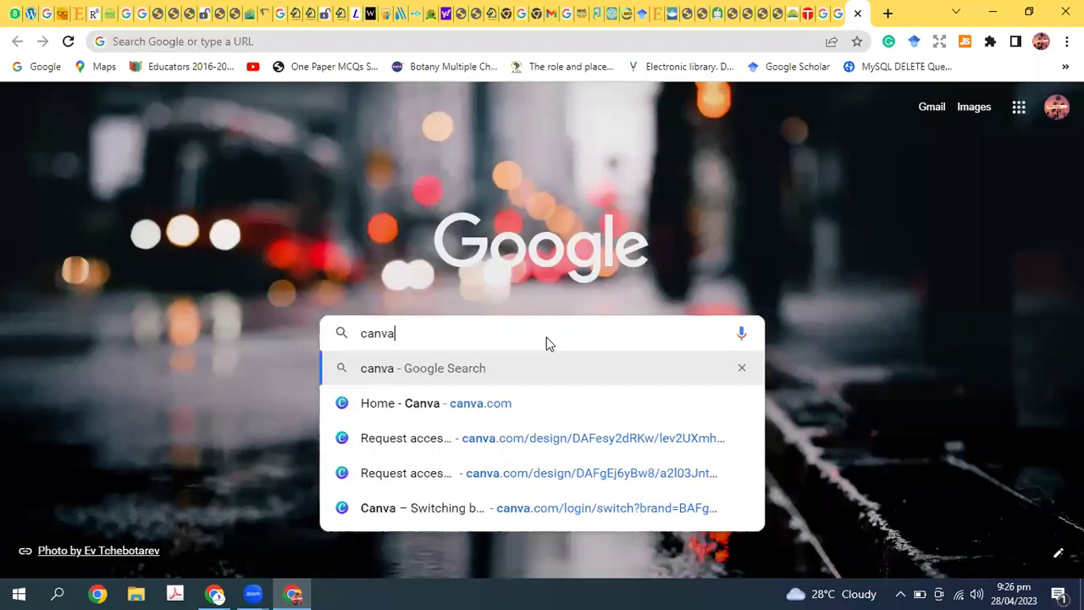
{"action": "key", "text": "Return"}
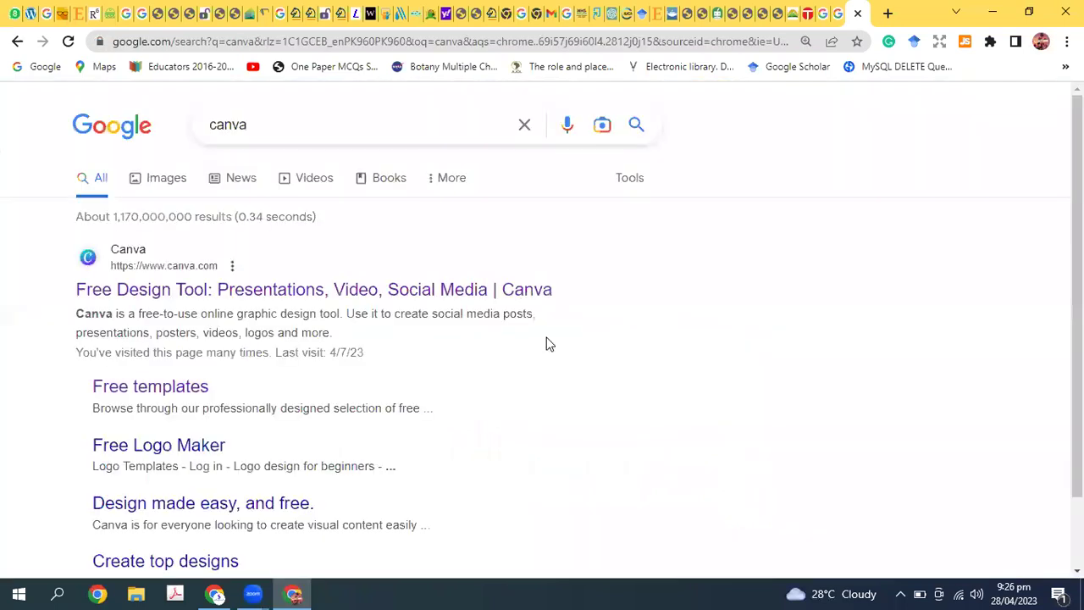
{"action": "left_click", "coordinate": [500, 289]}
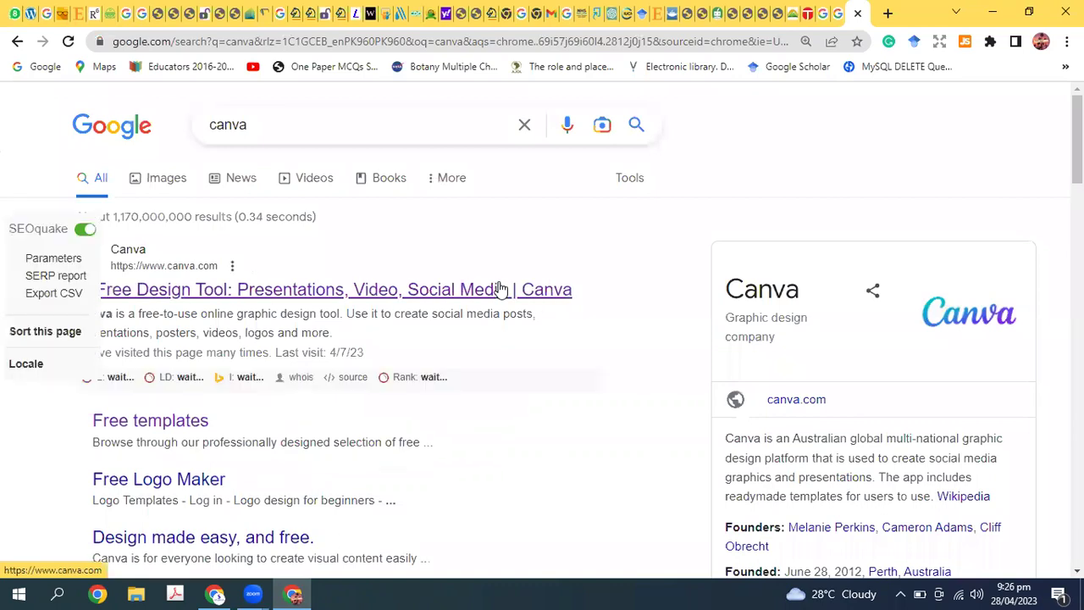
{"action": "left_click", "coordinate": [499, 289]}
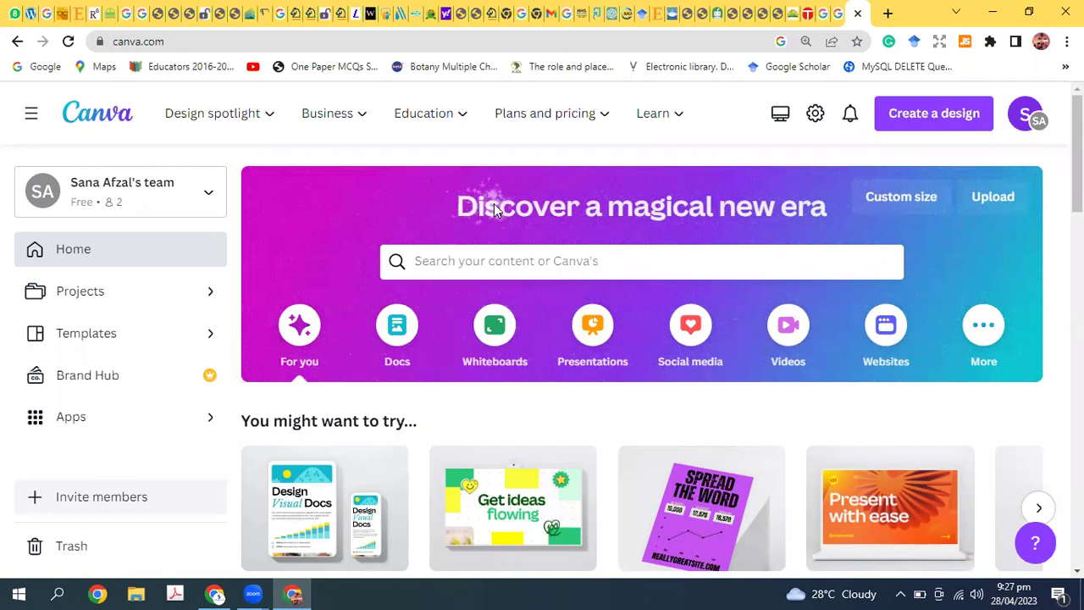
Step: Switch the Canva account to the Mirror Graphics team
{"action": "left_click", "coordinate": [163, 181]}
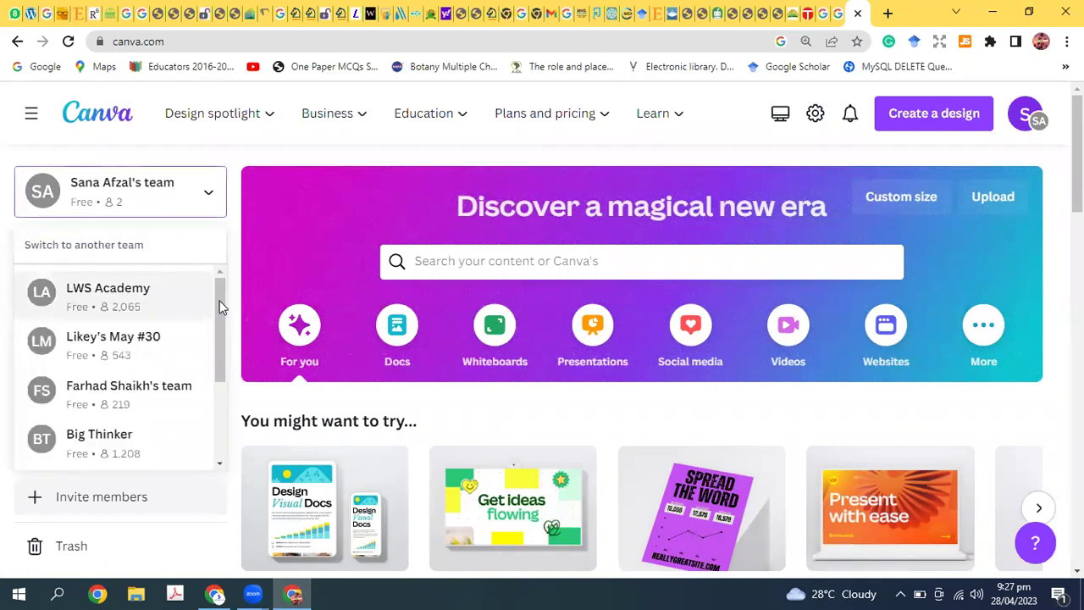
{"action": "scroll", "coordinate": [218, 398], "scroll_direction": "down", "scroll_amount": 2}
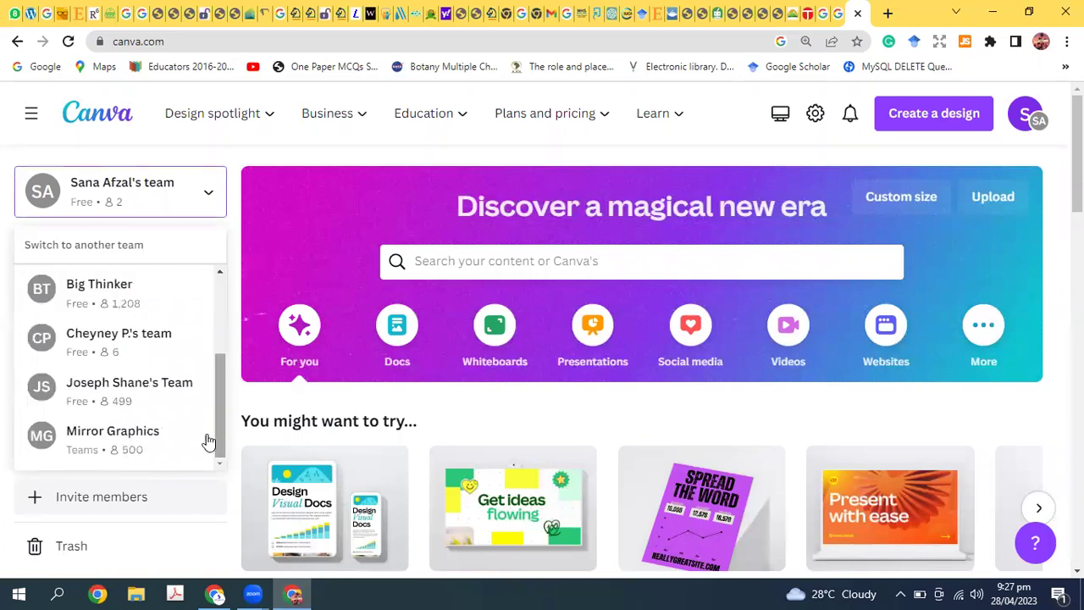
{"action": "left_click", "coordinate": [183, 432]}
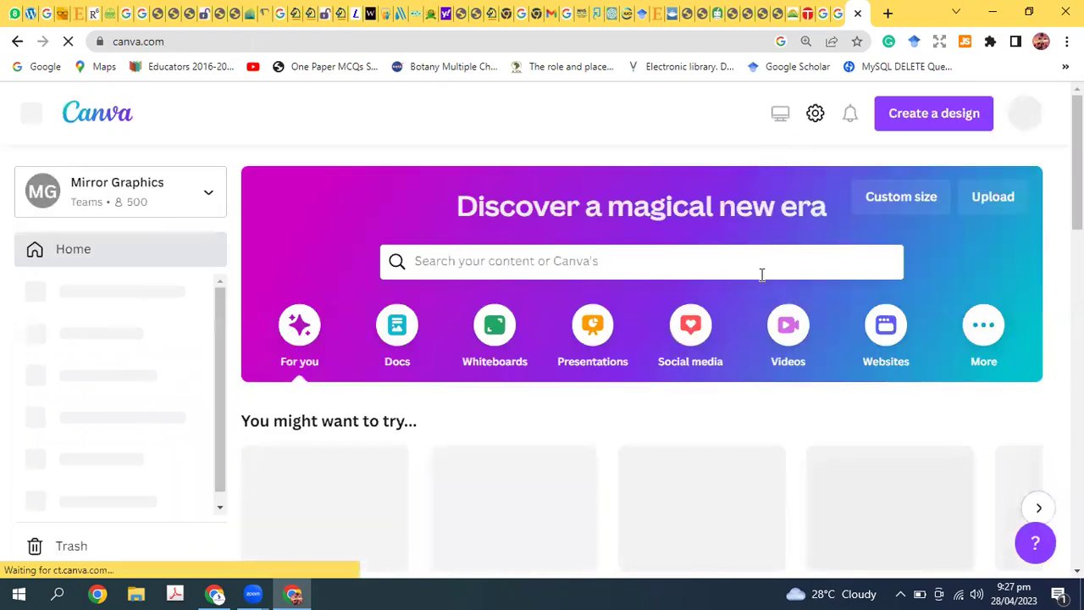
Step: Open the list for creating a new design and look through the design types it offers
{"action": "left_click", "coordinate": [910, 127]}
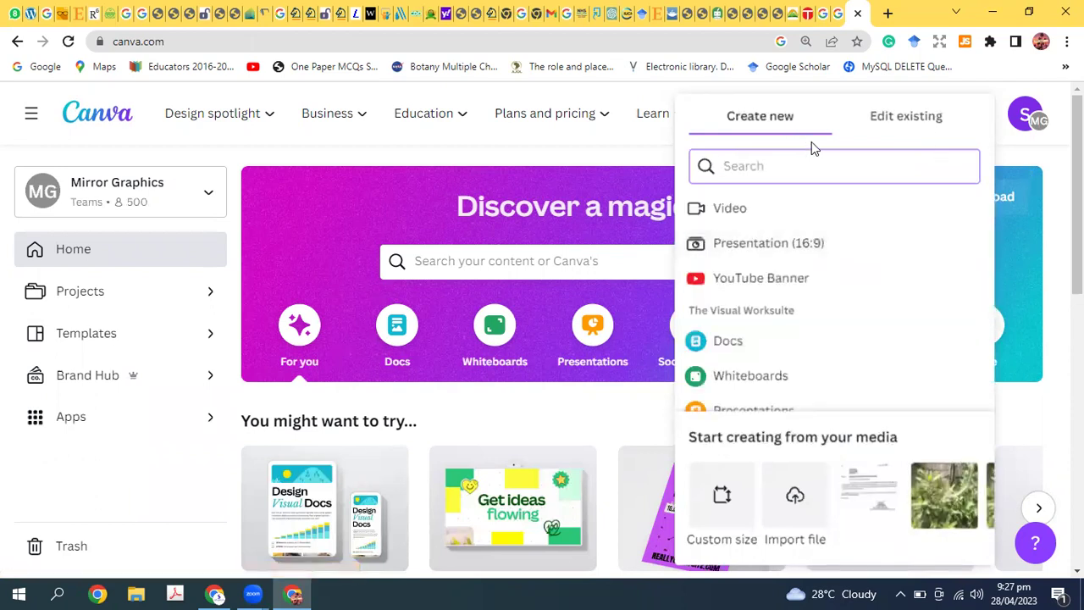
{"action": "key", "text": "Down"}
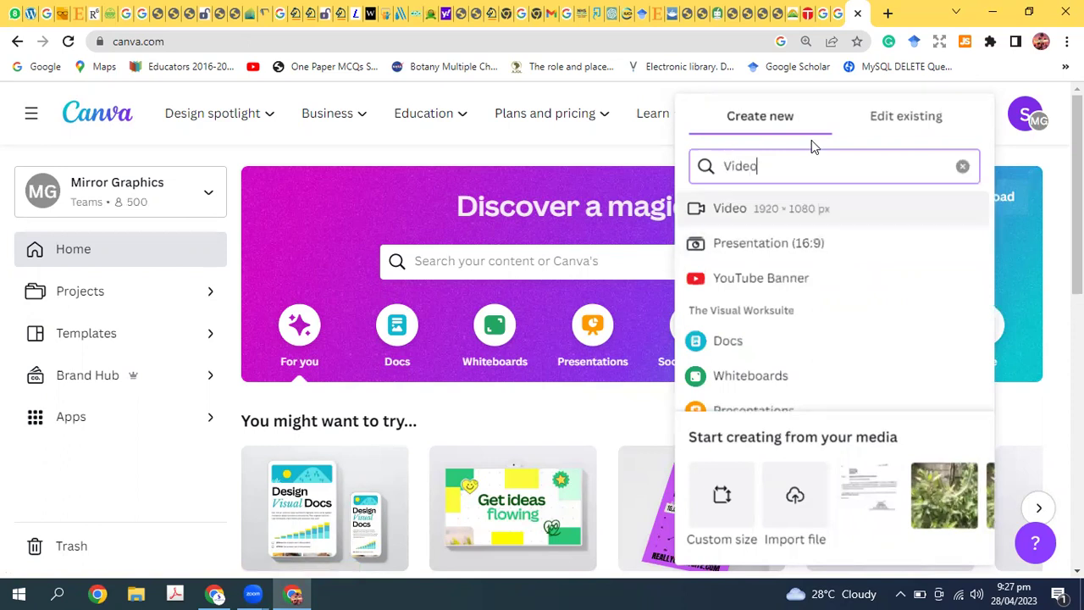
{"action": "key", "text": "Down"}
{"action": "key", "text": "Down"}
{"action": "key", "text": "Down"}
{"action": "key", "text": "Down"}
{"action": "key", "text": "Down"}
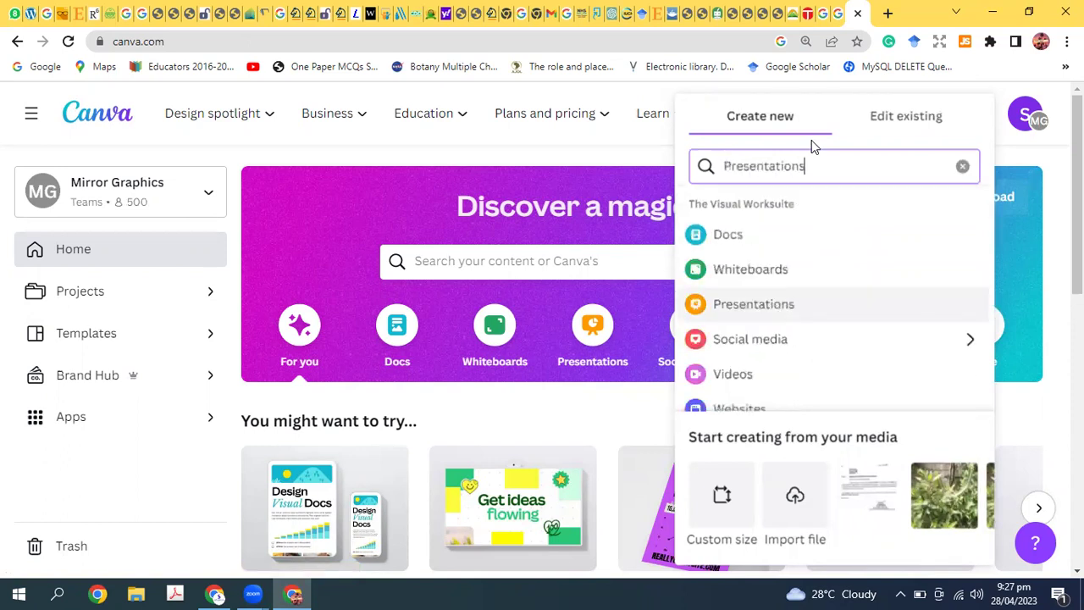
{"action": "key", "text": "Down"}
{"action": "key", "text": "Down"}
{"action": "key", "text": "Down"}
{"action": "key", "text": "Down"}
{"action": "key", "text": "Down"}
{"action": "key", "text": "Down"}
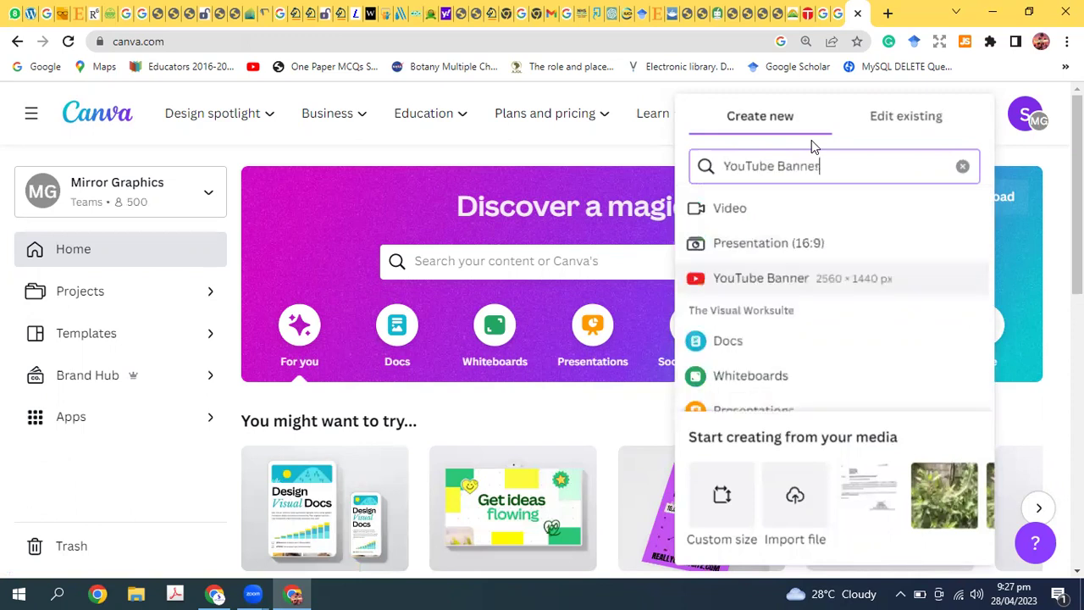
{"action": "key", "text": "Down"}
{"action": "key", "text": "Down"}
{"action": "key", "text": "Down"}
{"action": "key", "text": "Down"}
{"action": "key", "text": "Down"}
{"action": "key", "text": "Down"}
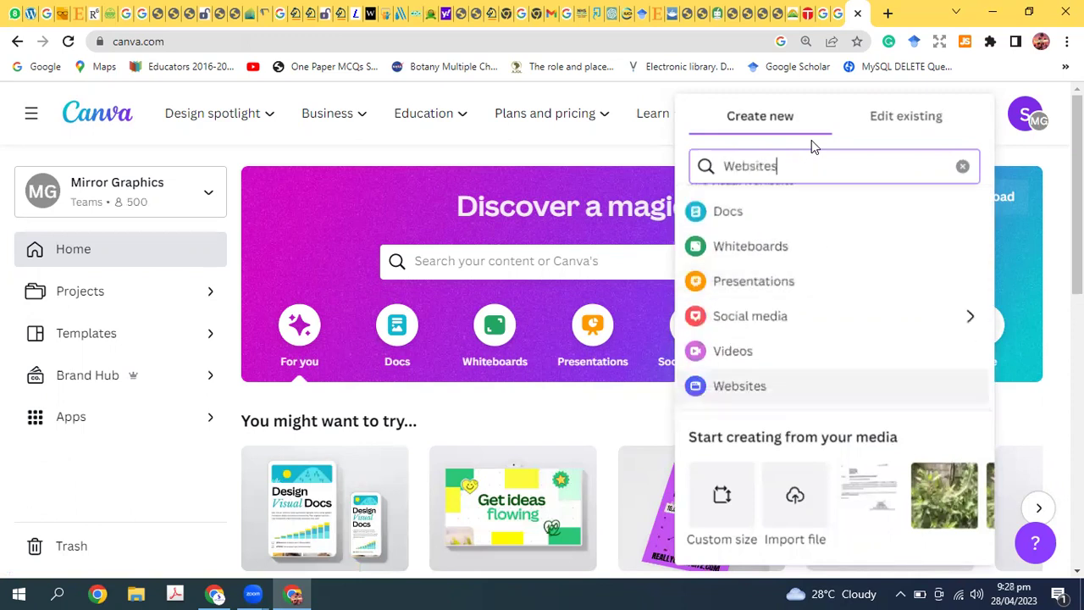
{"action": "key", "text": "Down"}
{"action": "key", "text": "Down"}
{"action": "key", "text": "Down"}
{"action": "key", "text": "Down"}
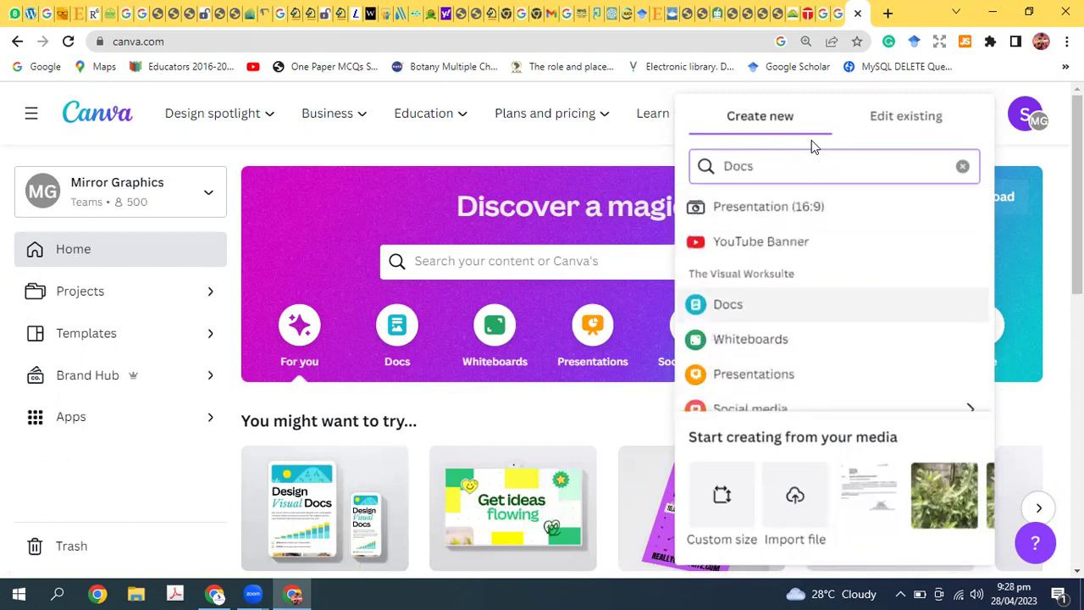
{"action": "key", "text": "Down"}
{"action": "key", "text": "Down"}
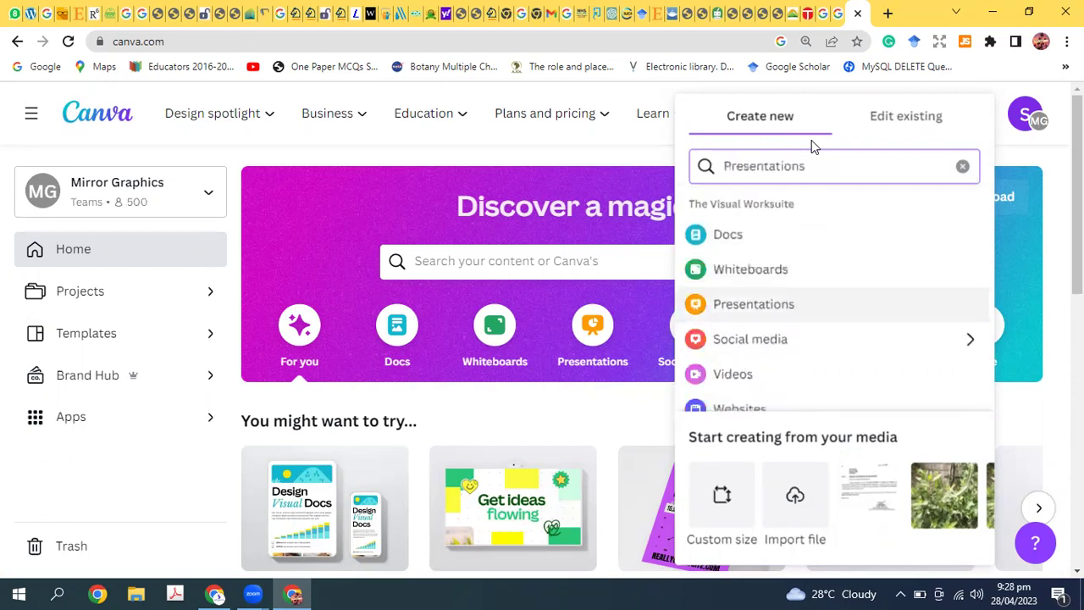
{"action": "key", "text": "Down"}
{"action": "key", "text": "Down"}
{"action": "key", "text": "Down"}
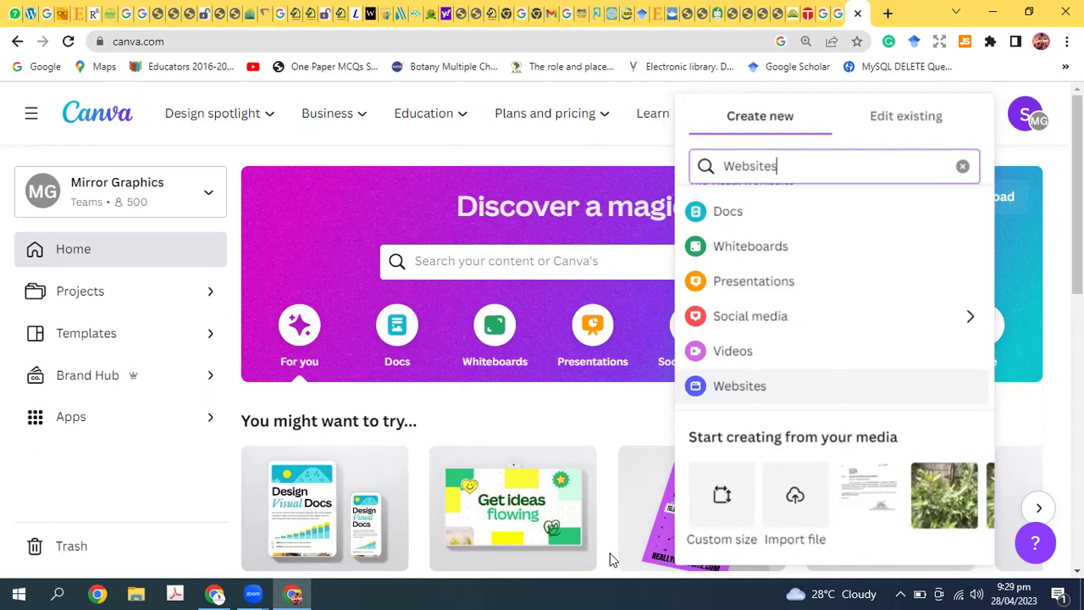
Step: In the WhatsApp Web group E- literate 1, download "i create the best logo design.png" and "Your paragraph text (1).mp4"
{"action": "left_click", "coordinate": [7, 10]}
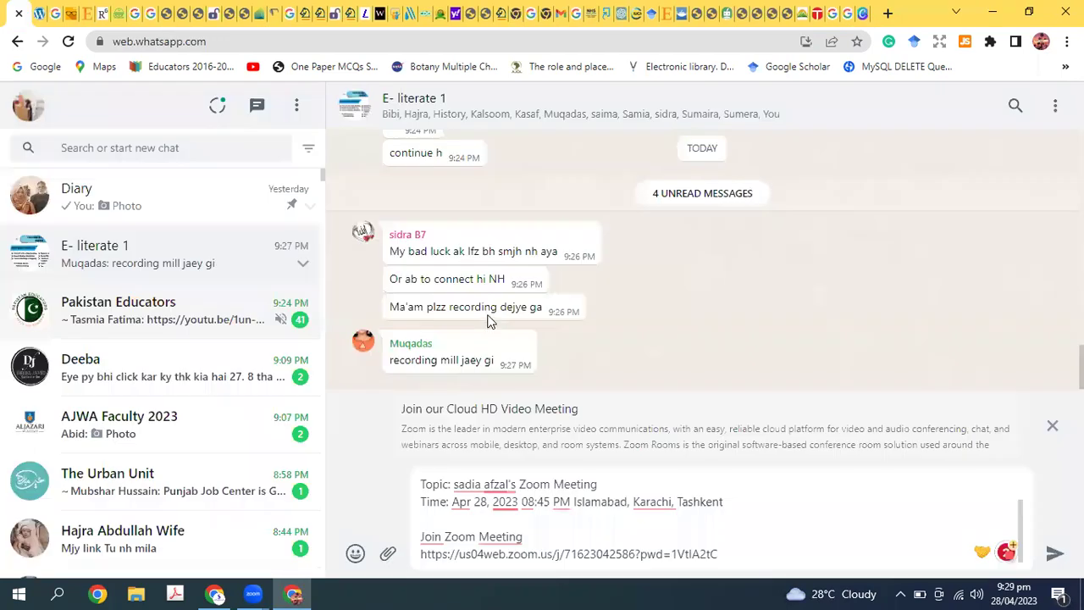
{"action": "scroll", "coordinate": [487, 318], "scroll_direction": "up", "scroll_amount": 5}
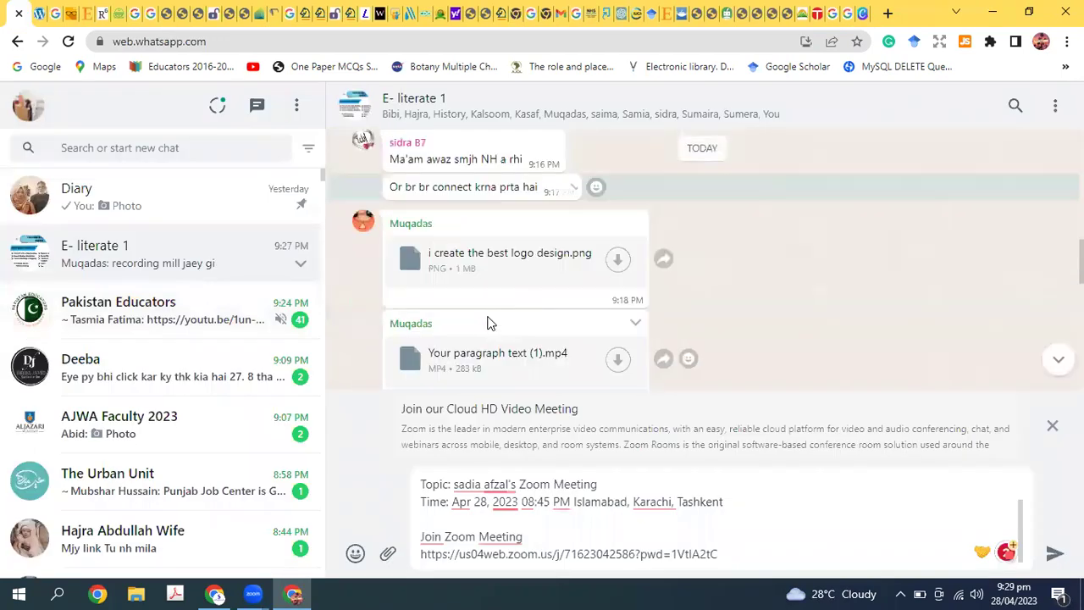
{"action": "left_click", "coordinate": [532, 280]}
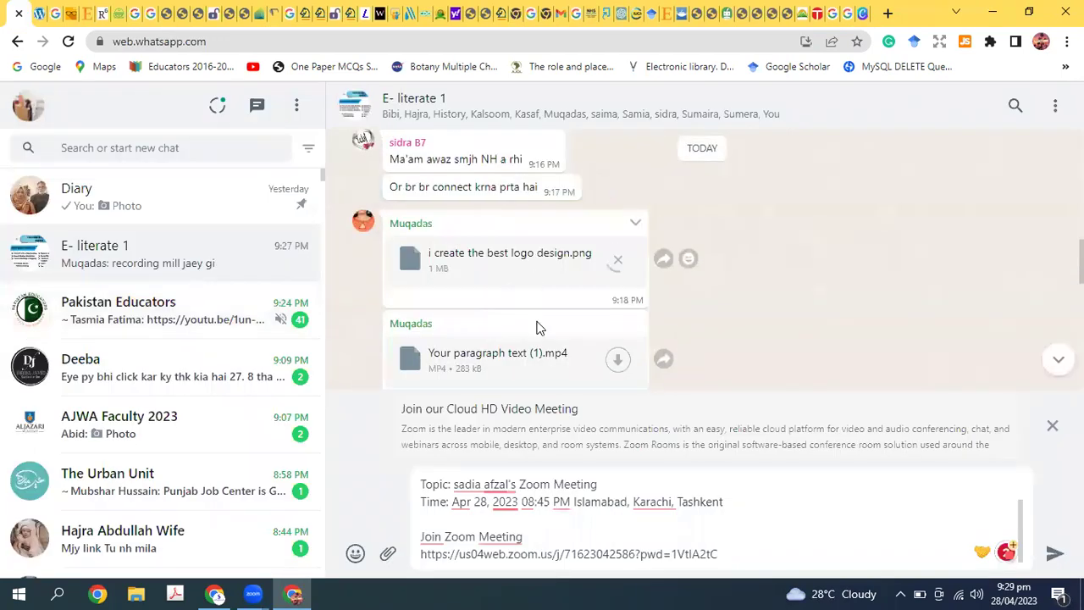
{"action": "left_click", "coordinate": [538, 354]}
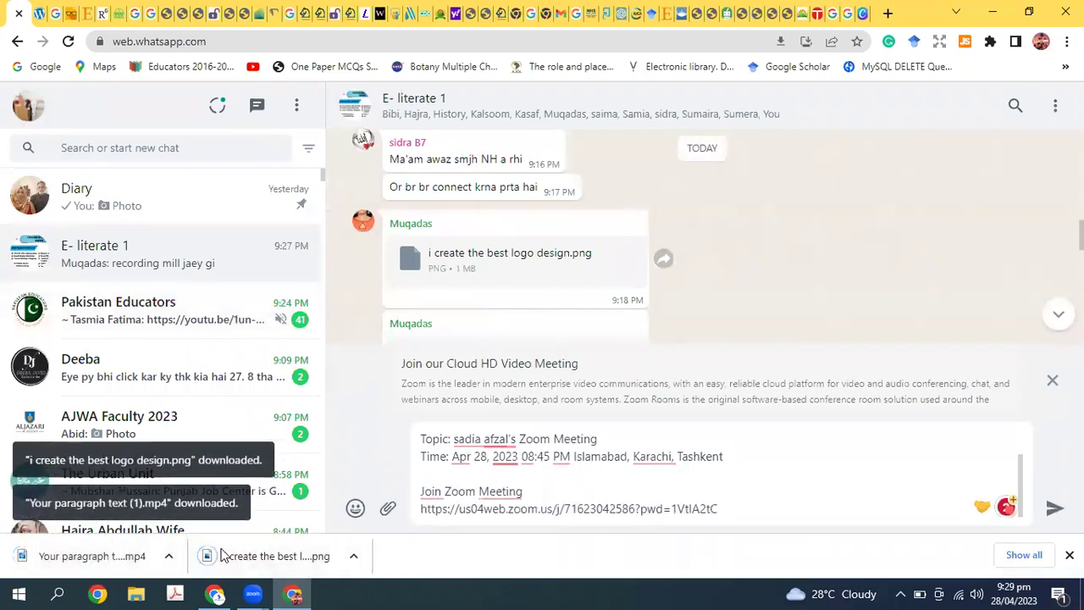
Step: Open both downloaded files, watch the "Your paragraph text (1).mp4" video and close the video player
{"action": "left_click", "coordinate": [224, 557]}
{"action": "left_click", "coordinate": [97, 557]}
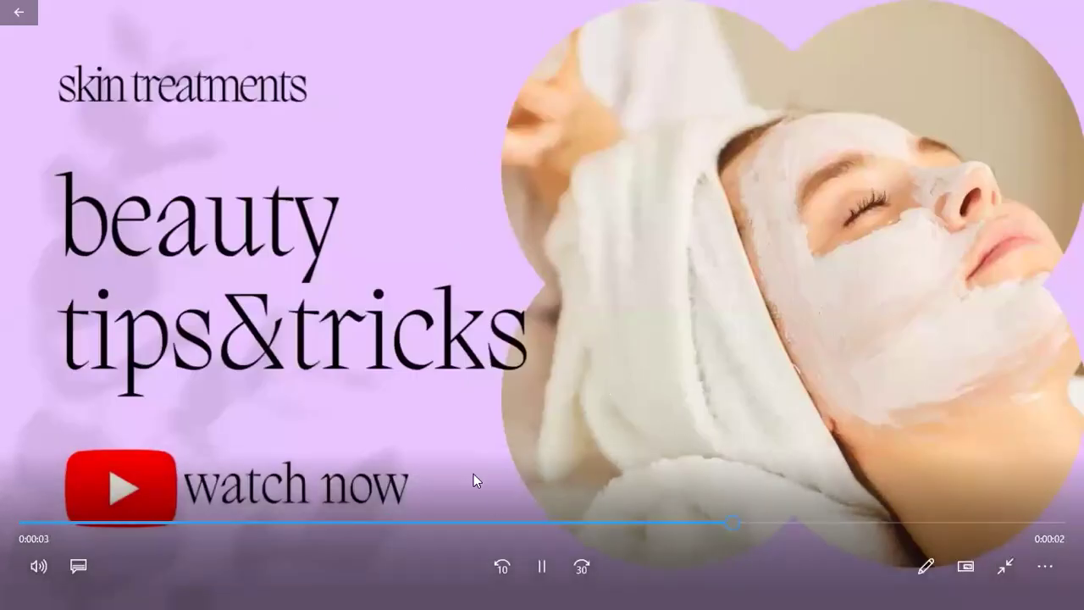
{"action": "mouse_move", "coordinate": [772, 7]}
{"action": "key", "text": "Escape"}
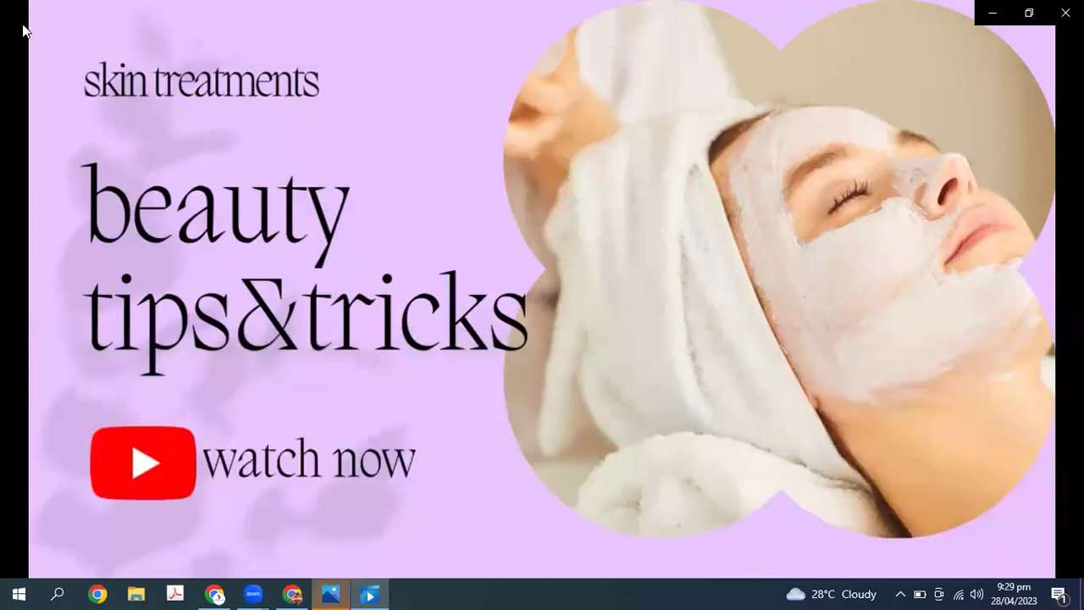
{"action": "mouse_move", "coordinate": [23, 29]}
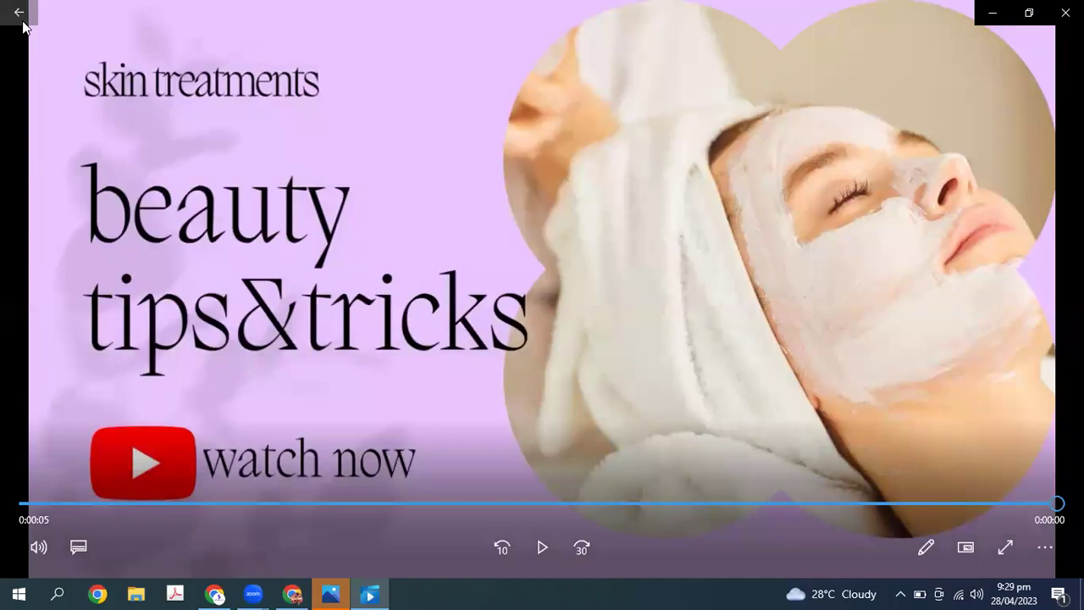
{"action": "left_click", "coordinate": [21, 19]}
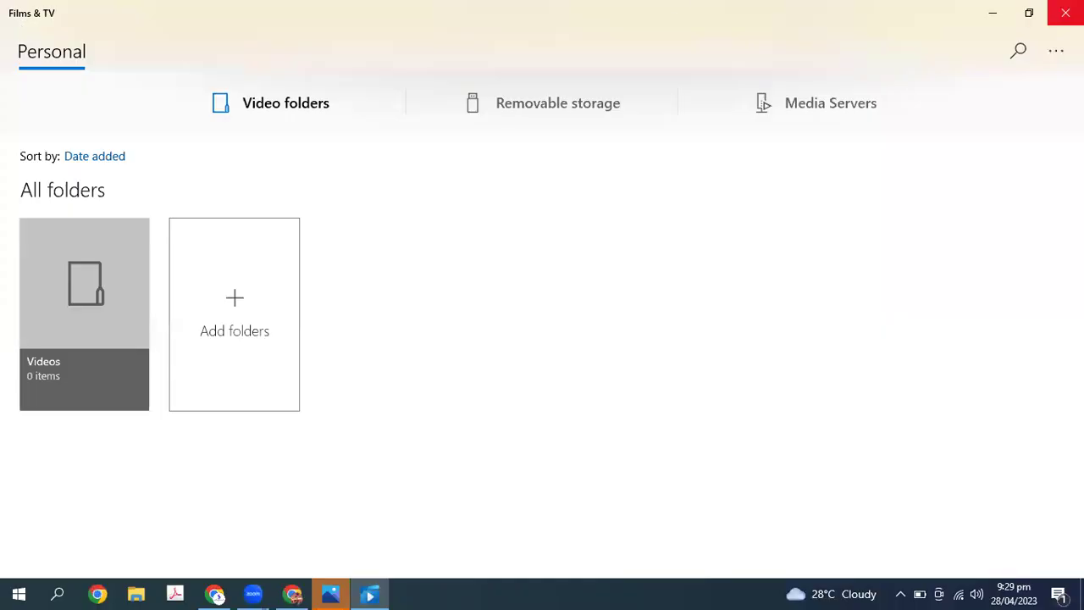
{"action": "left_click", "coordinate": [1066, 13]}
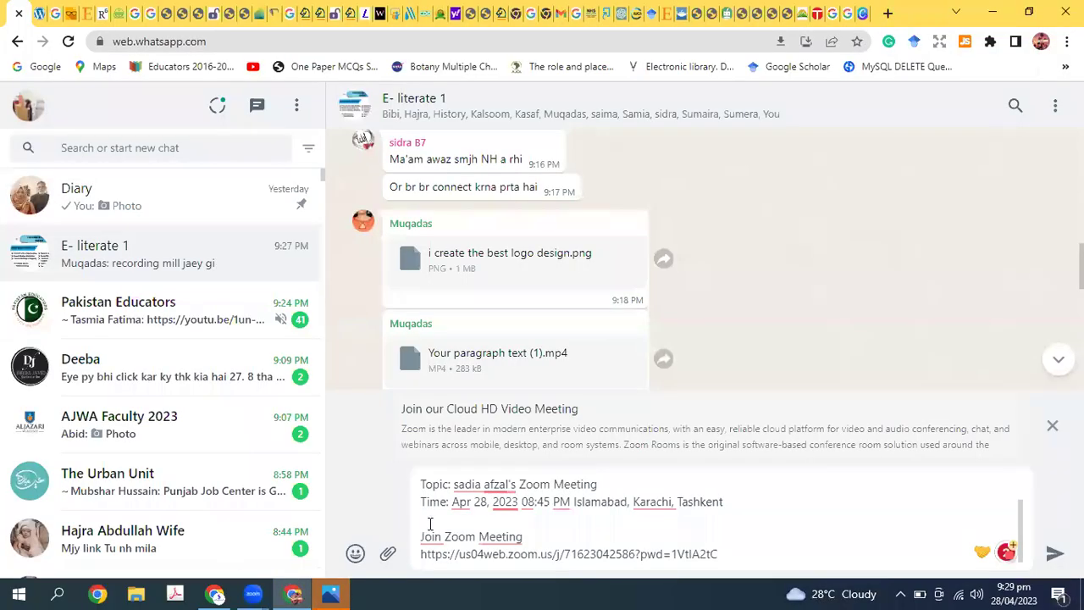
Step: Return to the Canva page, examine "i create the best logo design.png" in a maximized viewer and close it
{"action": "left_click", "coordinate": [330, 593]}
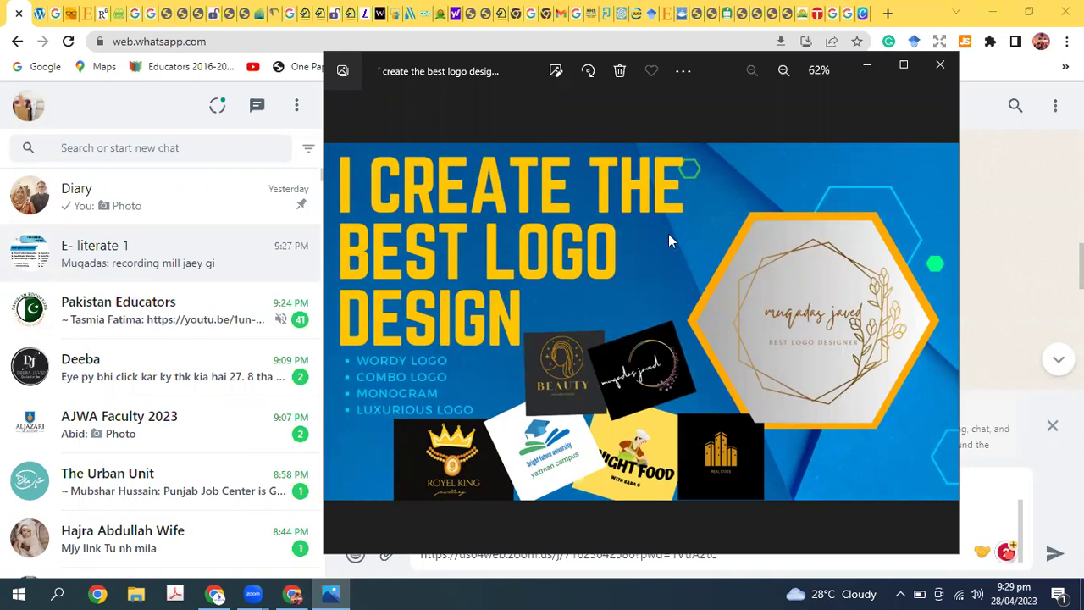
{"action": "left_click", "coordinate": [859, 14]}
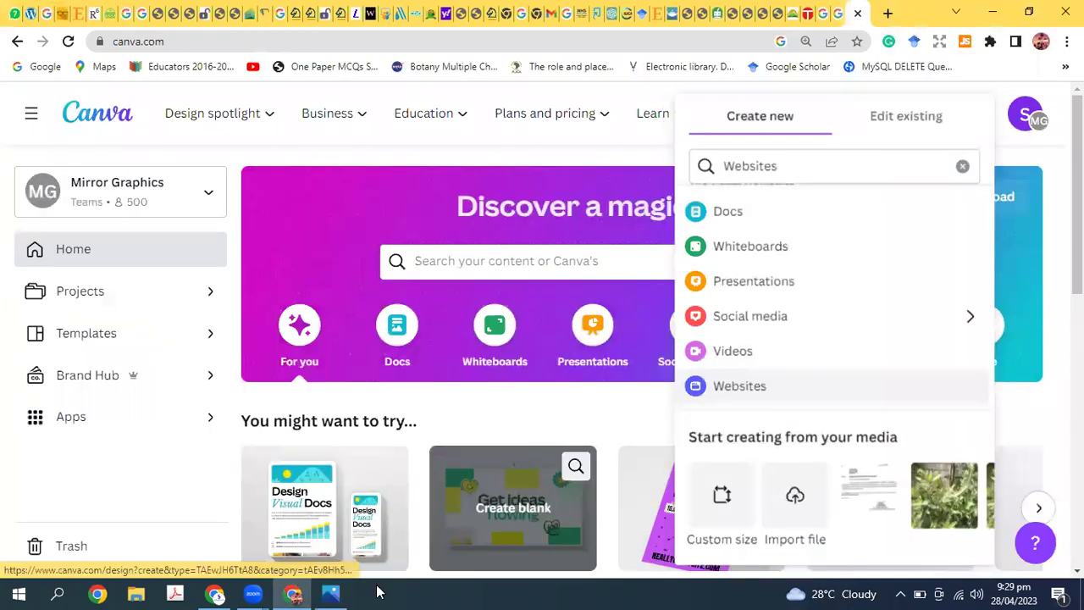
{"action": "left_click", "coordinate": [331, 593]}
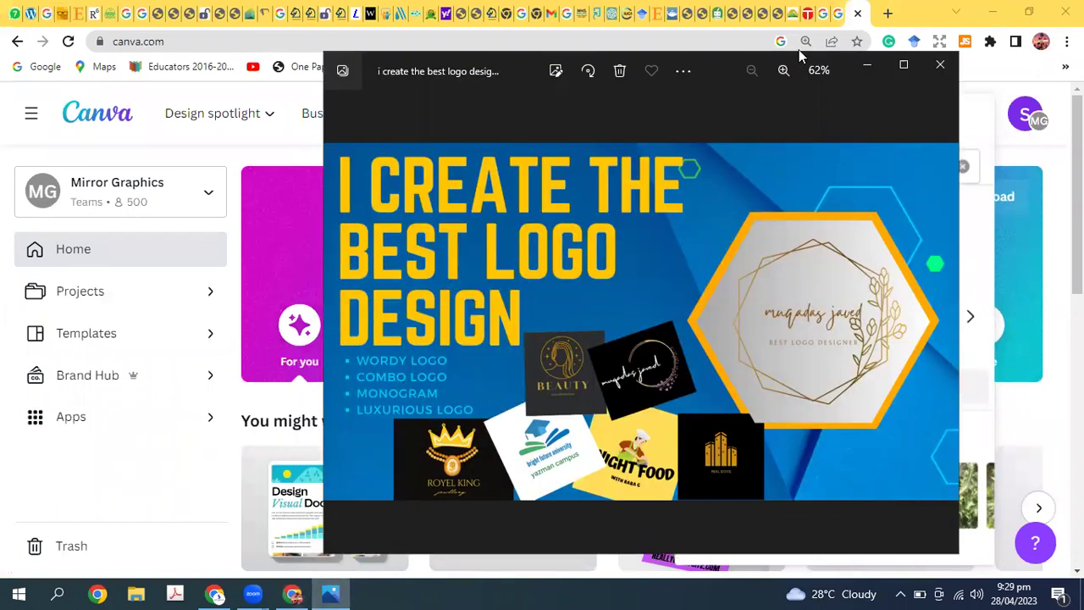
{"action": "left_click", "coordinate": [901, 68]}
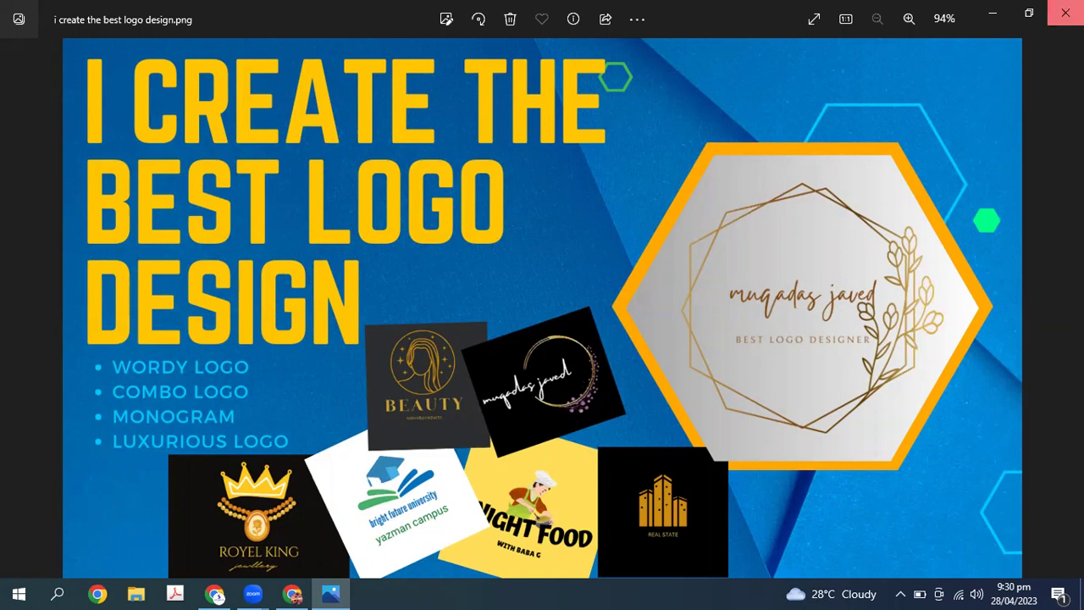
{"action": "left_click", "coordinate": [1065, 13]}
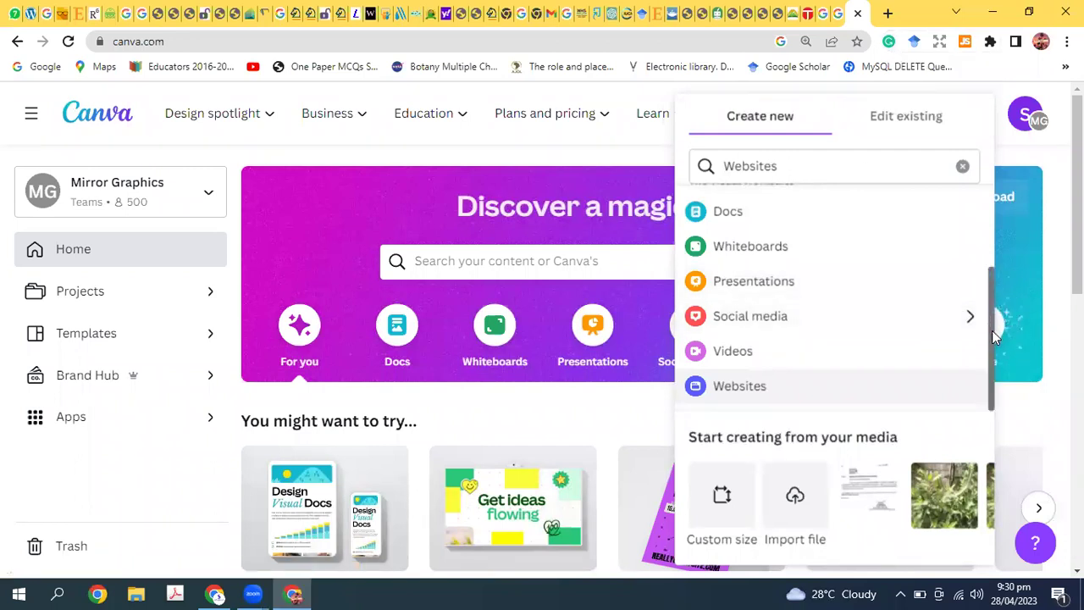
Step: Look through the first design types in the list for creating a new design
{"action": "scroll", "coordinate": [991, 324], "scroll_direction": "up", "scroll_amount": 1}
{"action": "scroll", "coordinate": [985, 298], "scroll_direction": "up", "scroll_amount": 1}
{"action": "left_click_drag", "start_coordinate": [985, 298], "coordinate": [985, 216]}
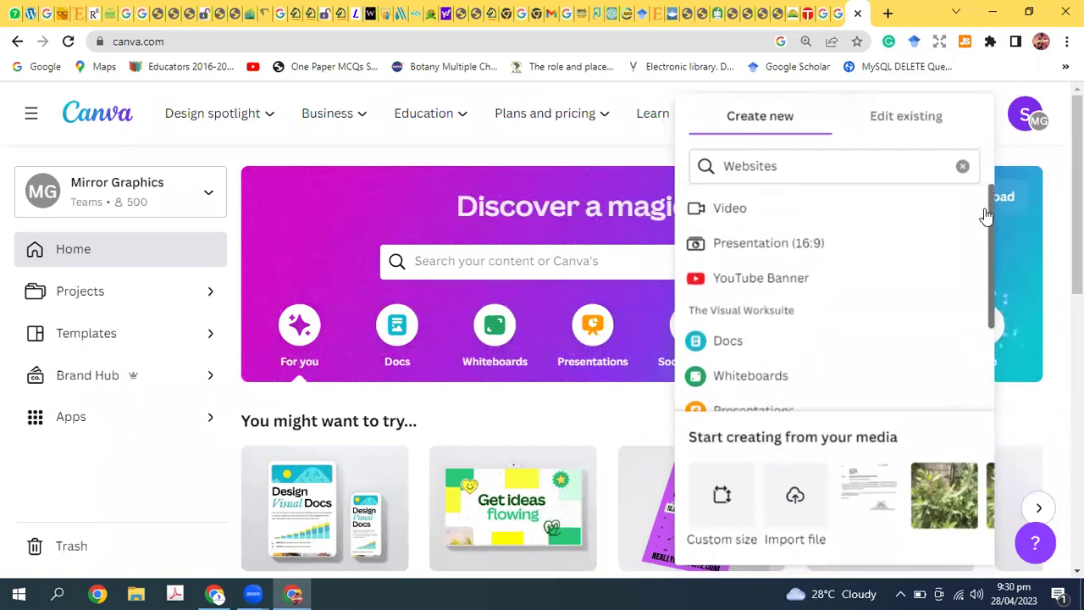